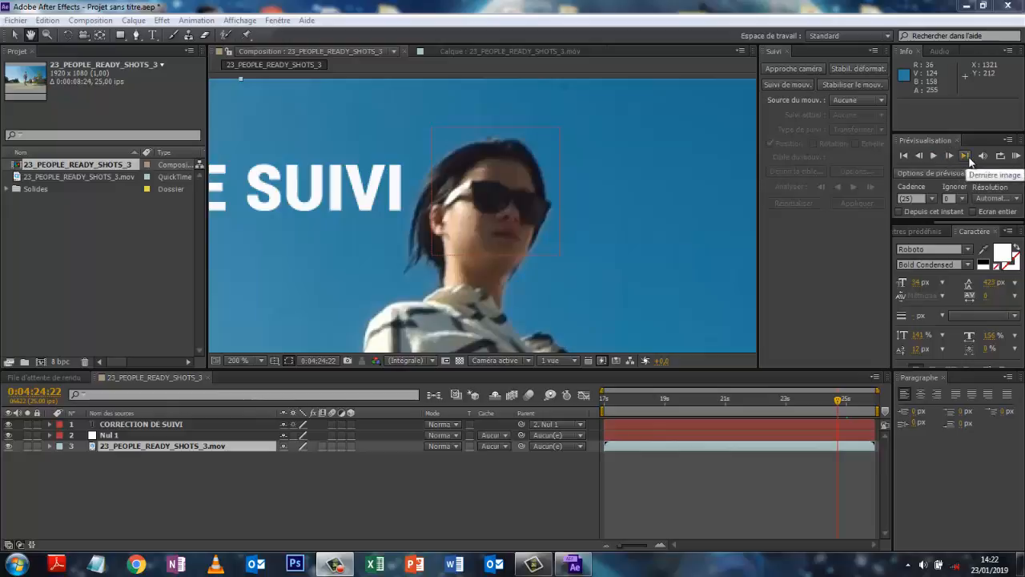
# Advance frame by frame from 0:04:24:22 to 0:04:25:04 and examine how the CORRECTION DE SUIVI text follows the woman's head
pyautogui.click(949, 155)
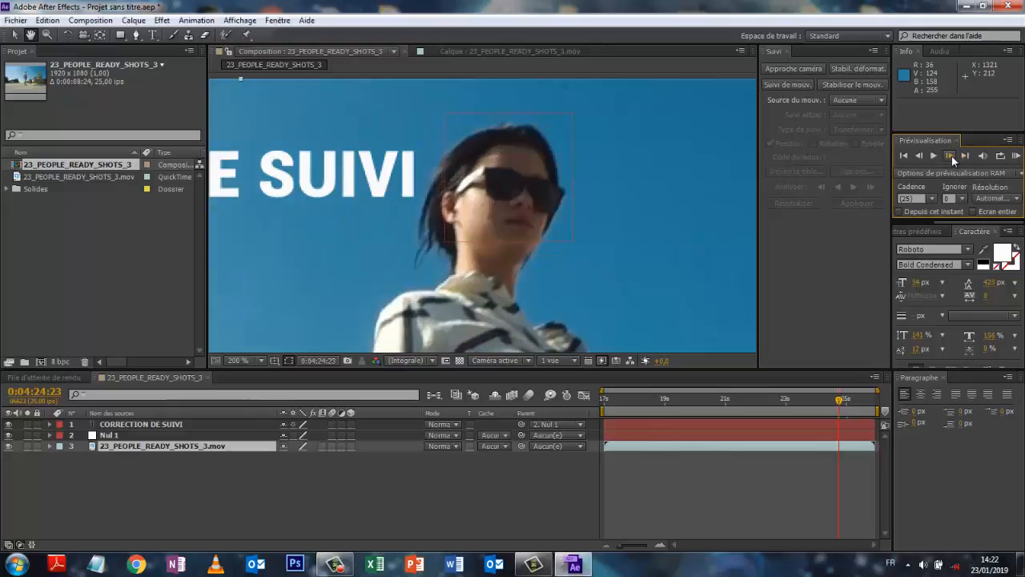
pyautogui.click(950, 155)
pyautogui.click(950, 155)
pyautogui.click(950, 155)
pyautogui.click(950, 156)
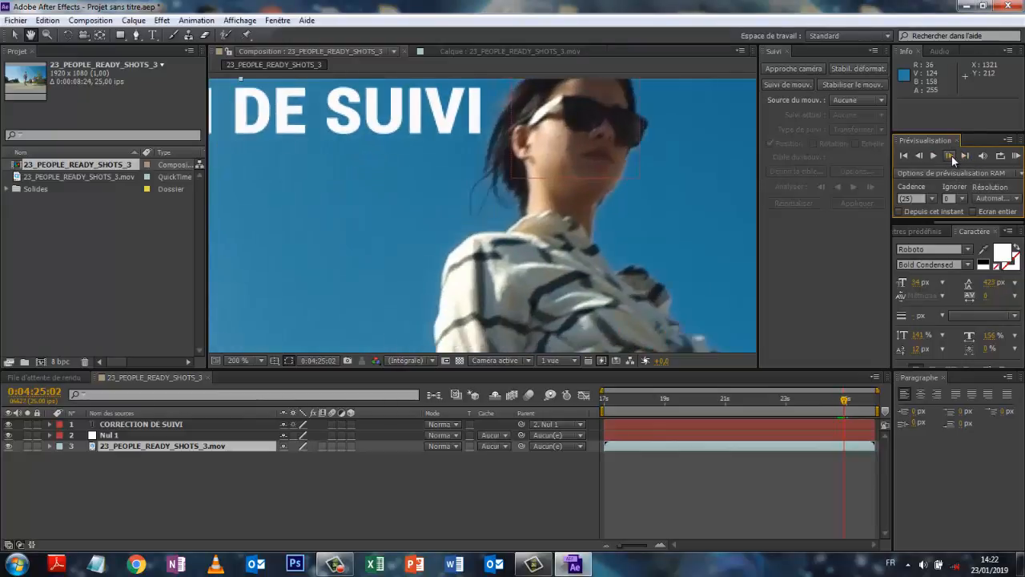
pyautogui.click(950, 155)
pyautogui.click(950, 155)
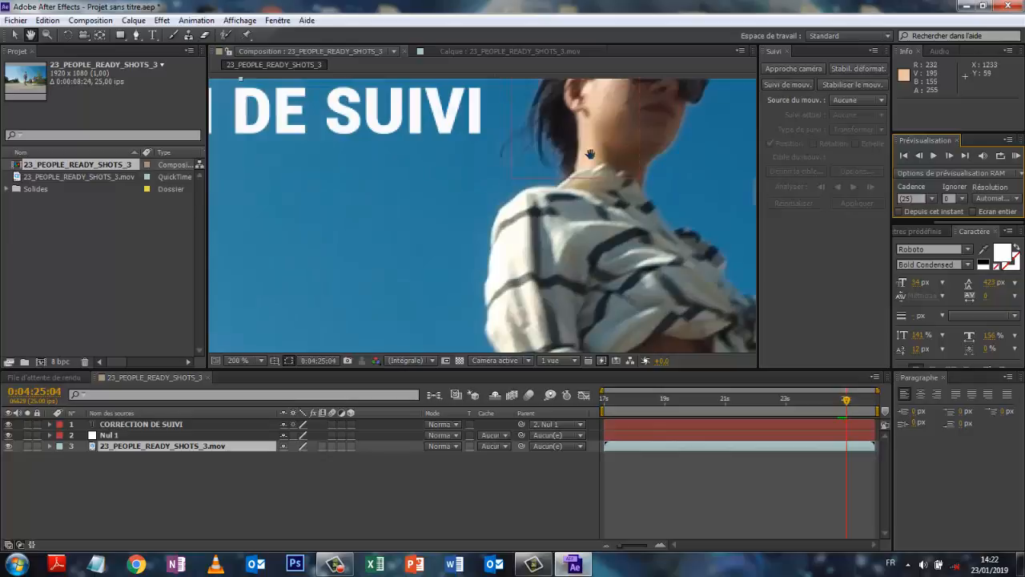
pyautogui.moveTo(337, 211); pyautogui.dragTo(335, 247)
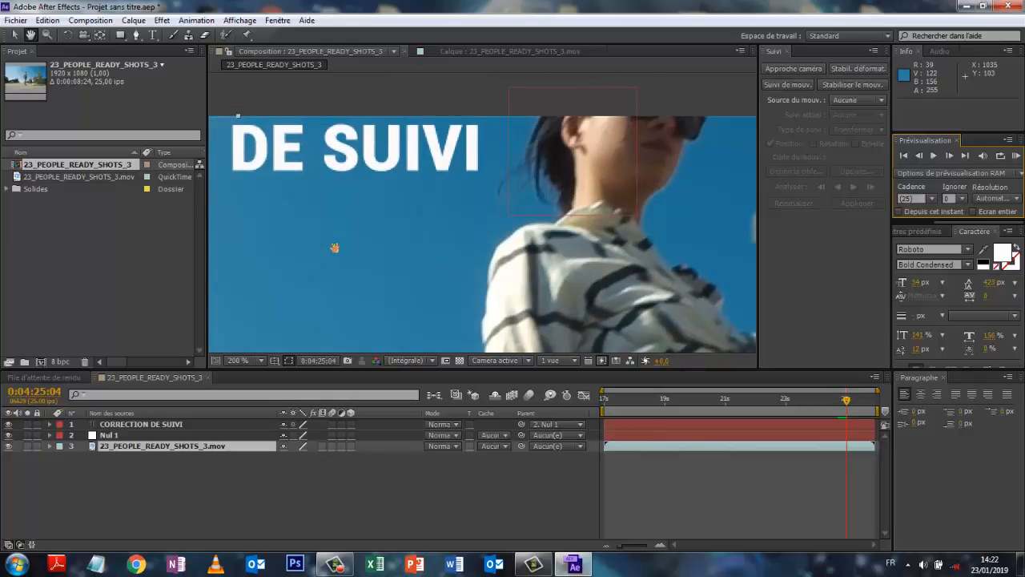
pyautogui.moveTo(335, 247); pyautogui.dragTo(339, 235)
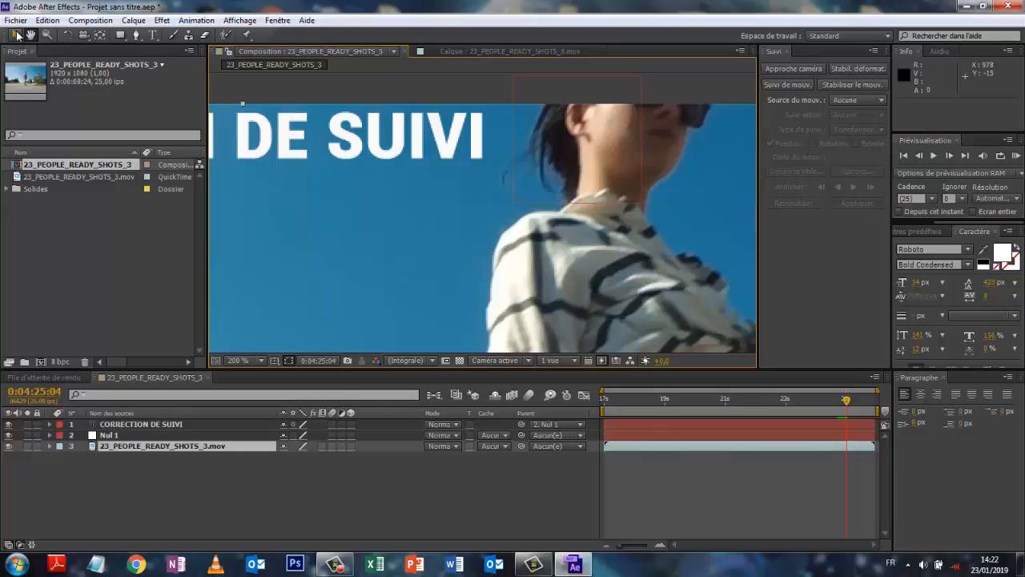
# Reveal and select Point de suivi 1 of the 23_PEOPLE_READY_SHOTS_3.mov layer, and display its track path in the layer view
pyautogui.click(14, 35)
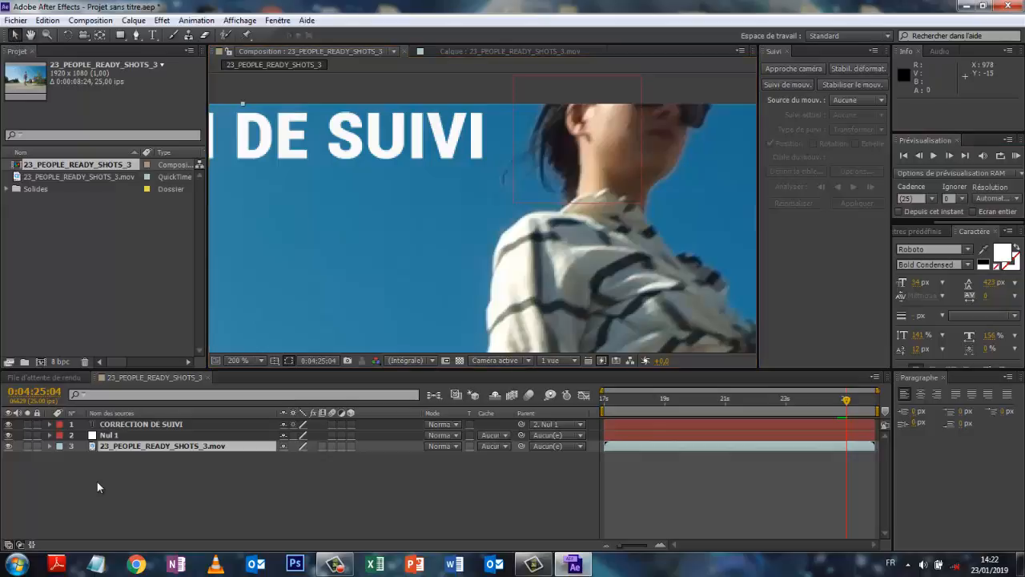
pyautogui.click(49, 446)
pyautogui.scroll(-1, 50, 452)
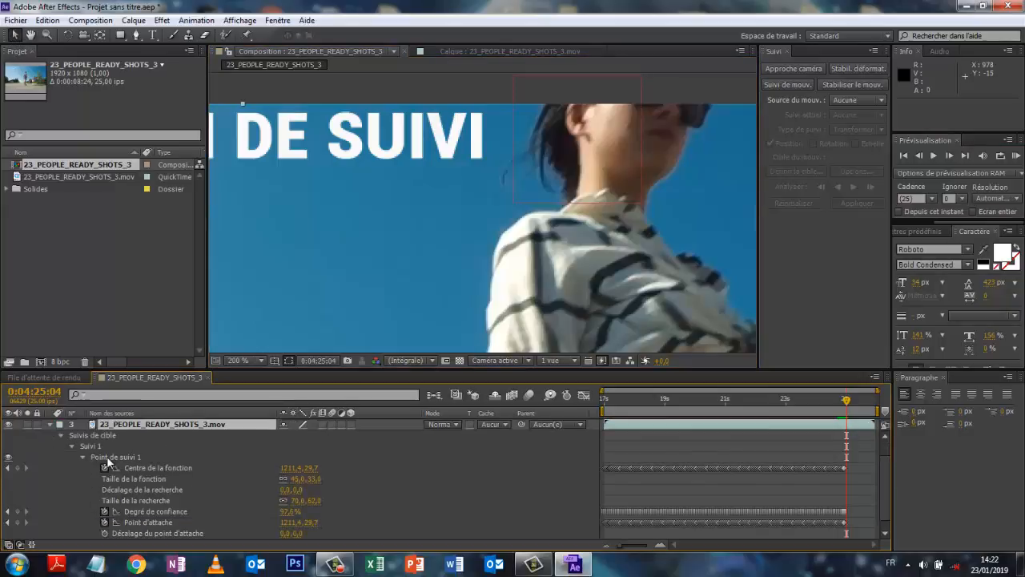
pyautogui.click(108, 458)
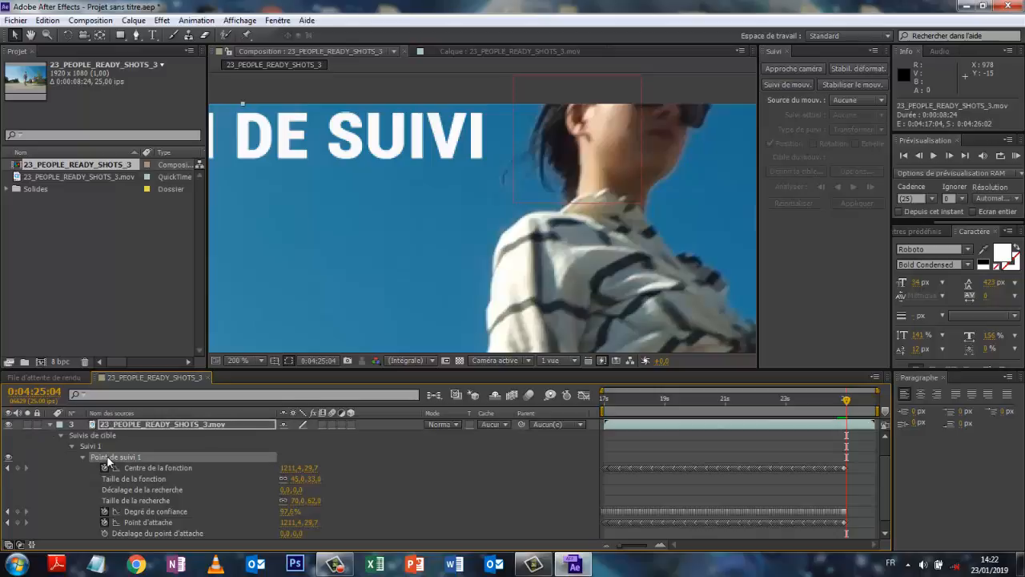
pyautogui.click(479, 50)
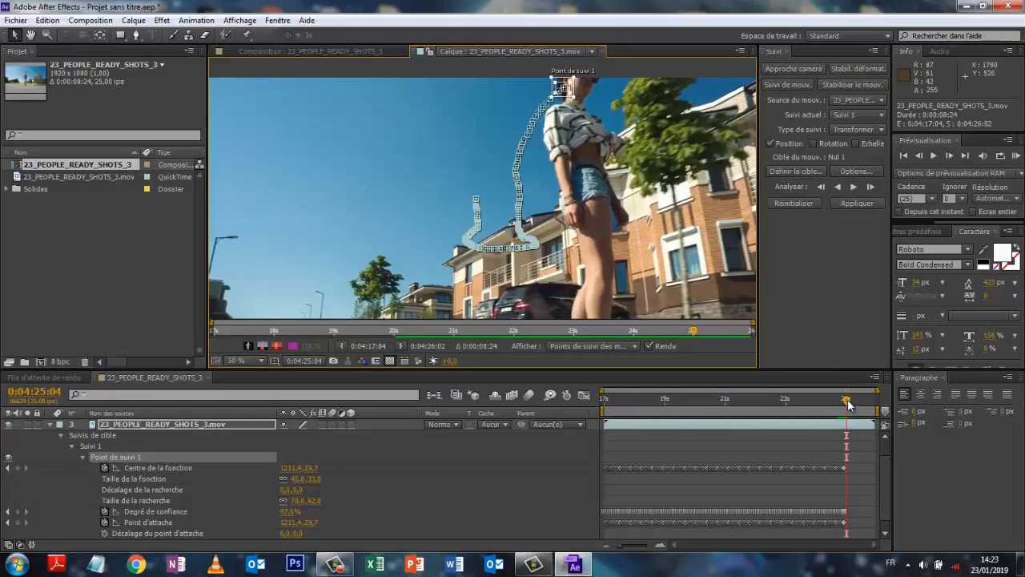
# Go back frame by frame from 0:04:25:00 to 0:04:24:17 and compare the tracking point with the woman's sunglasses
pyautogui.moveTo(847, 405); pyautogui.dragTo(841, 400)
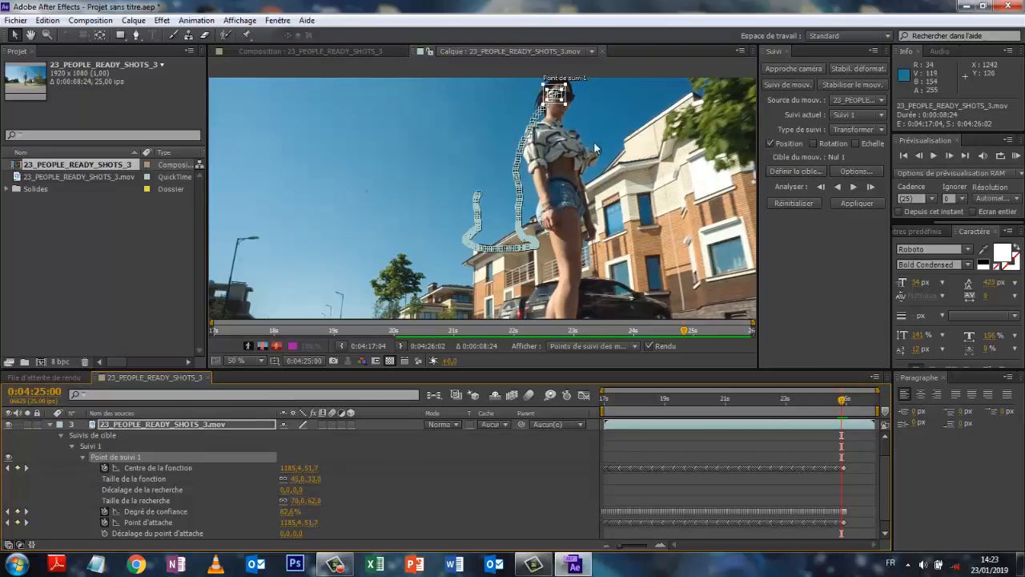
pyautogui.scroll(1, 667, 187)
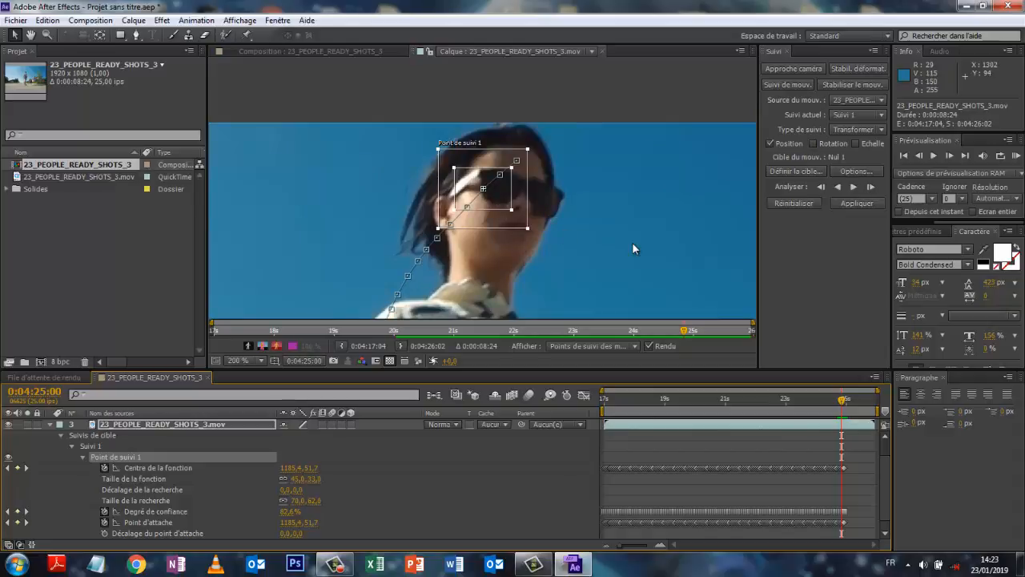
pyautogui.click(920, 155)
pyautogui.click(920, 155)
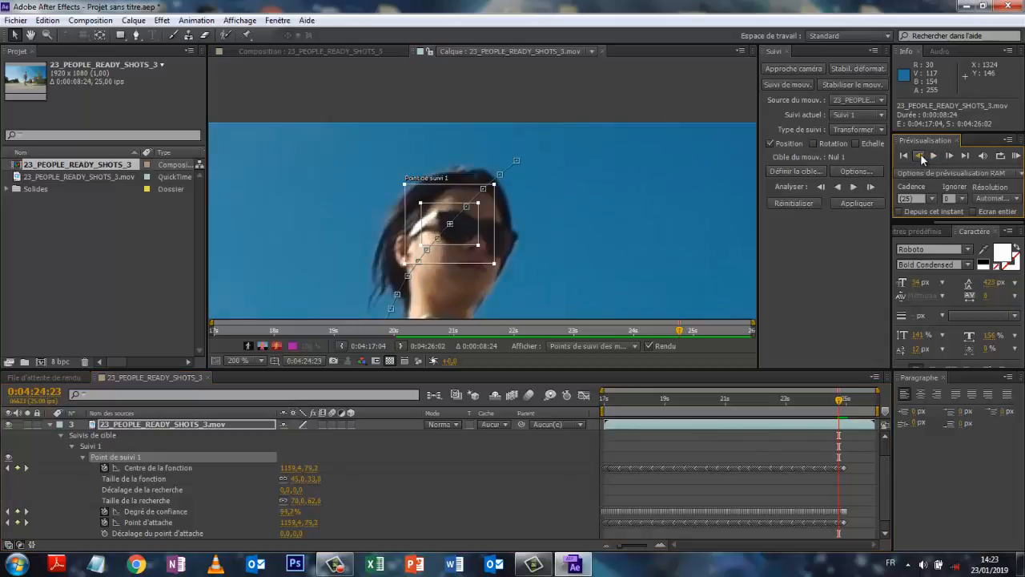
pyautogui.click(920, 155)
pyautogui.click(920, 156)
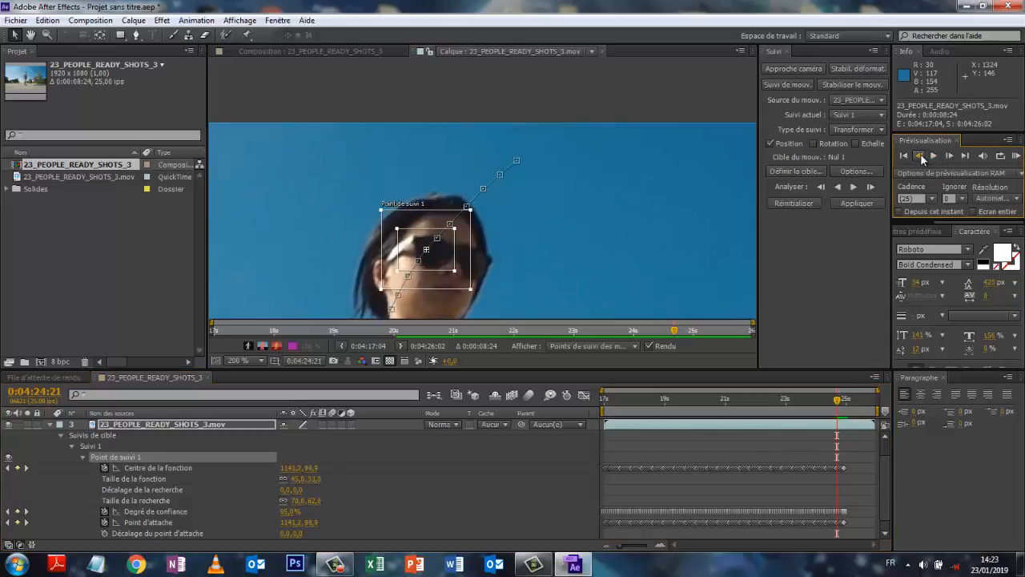
pyautogui.click(920, 155)
pyautogui.click(920, 155)
pyautogui.click(920, 156)
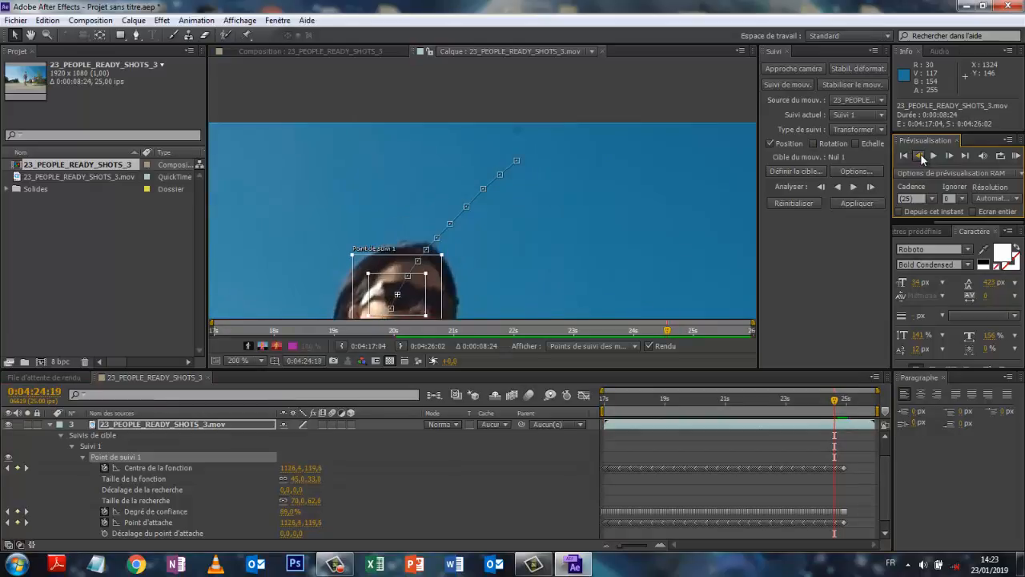
pyautogui.click(920, 155)
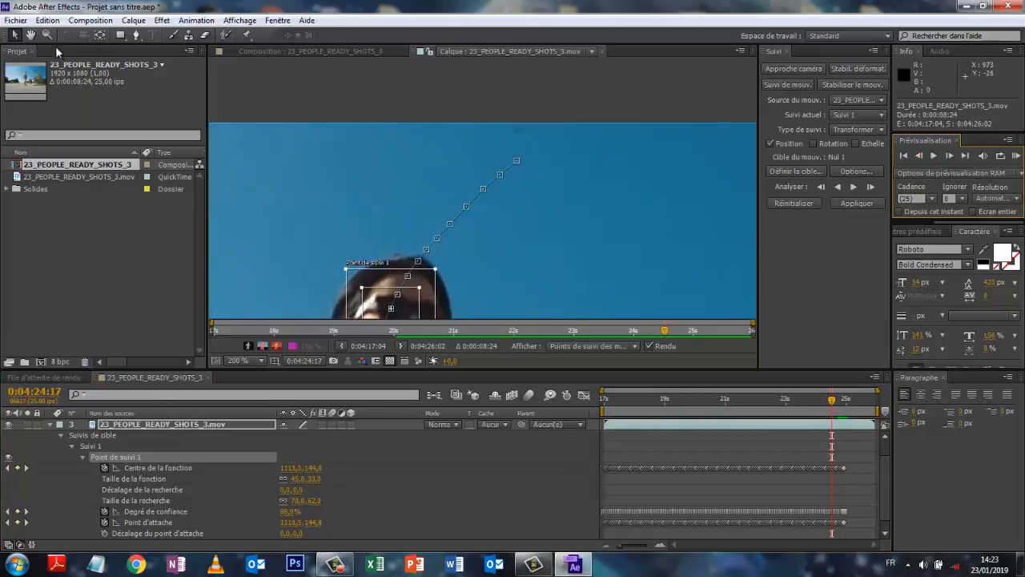
# Go further back to 0:04:23:01, following the track path, to find where the tracking point starts drifting on the face
pyautogui.click(29, 35)
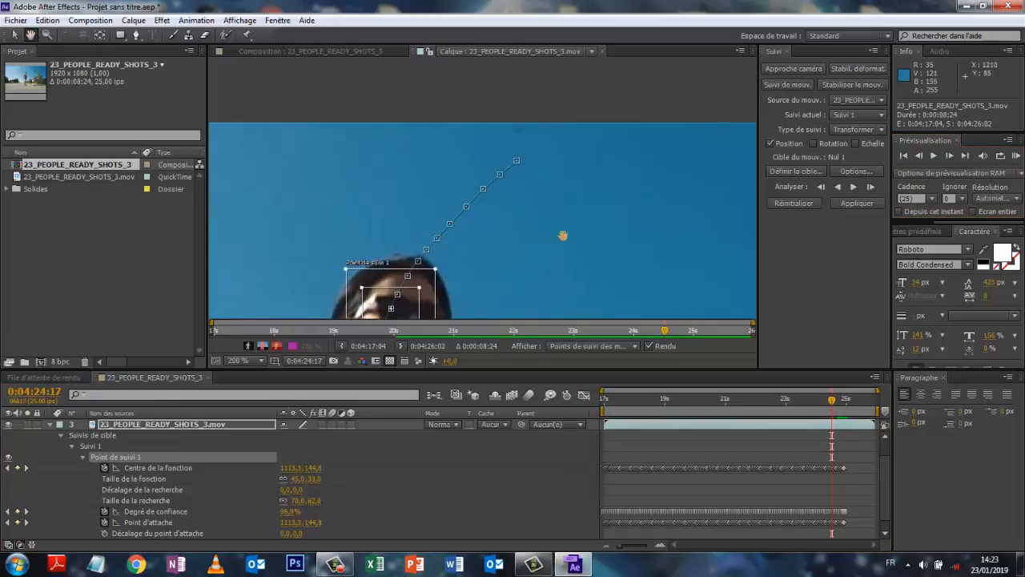
pyautogui.moveTo(590, 196); pyautogui.dragTo(647, 120)
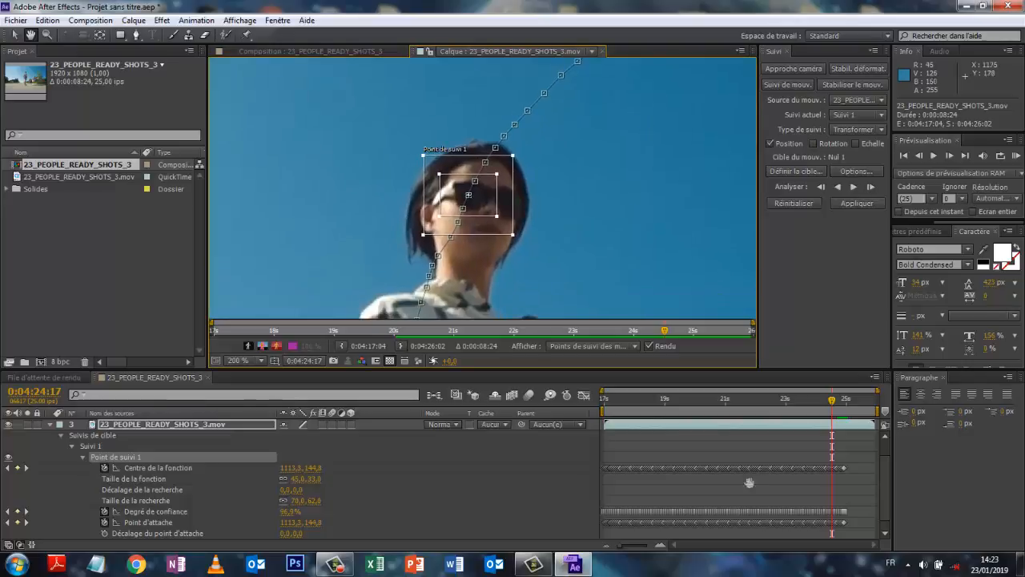
pyautogui.moveTo(830, 408); pyautogui.dragTo(822, 400)
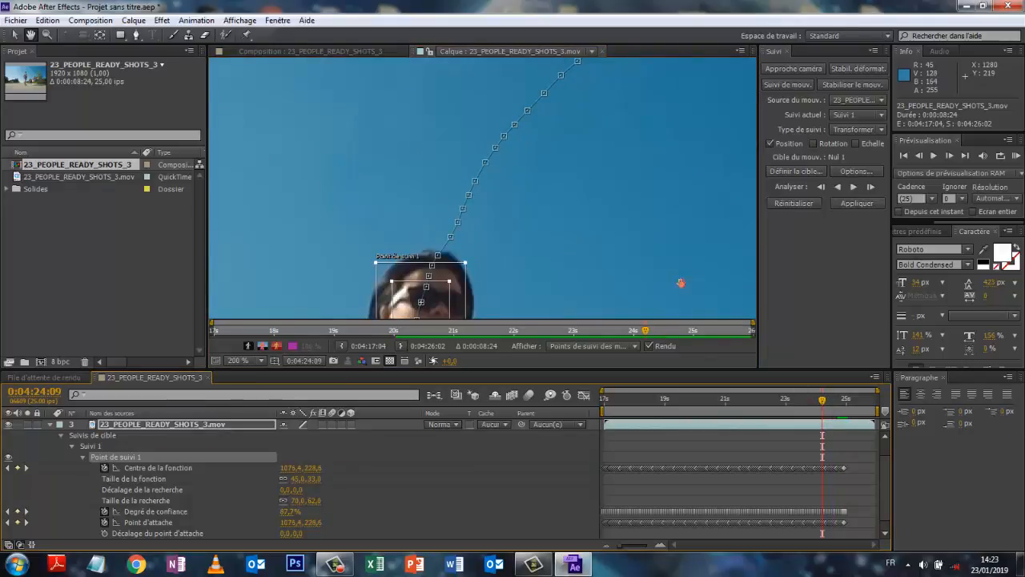
pyautogui.moveTo(680, 283); pyautogui.dragTo(716, 187)
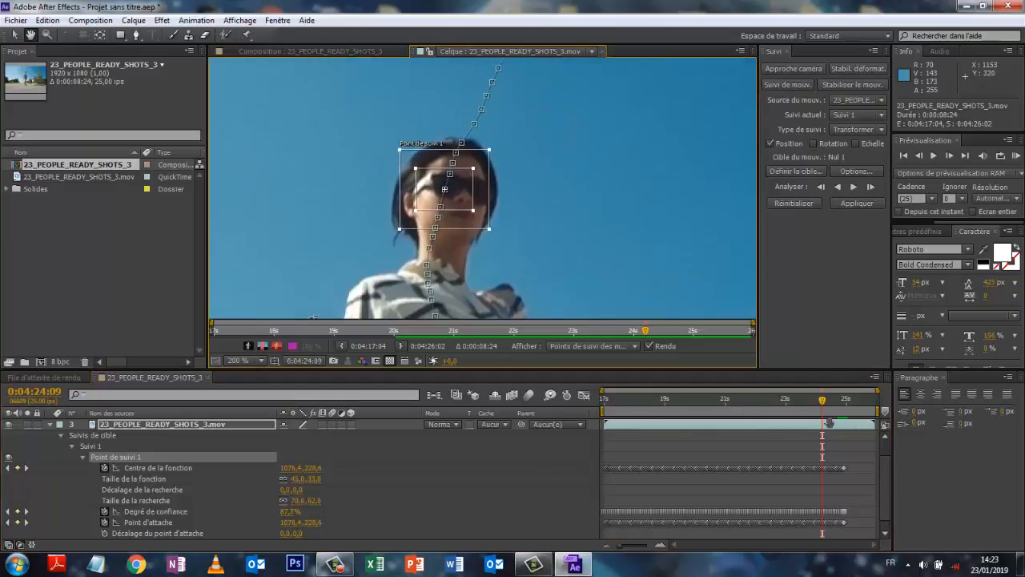
pyautogui.moveTo(822, 400); pyautogui.dragTo(799, 403)
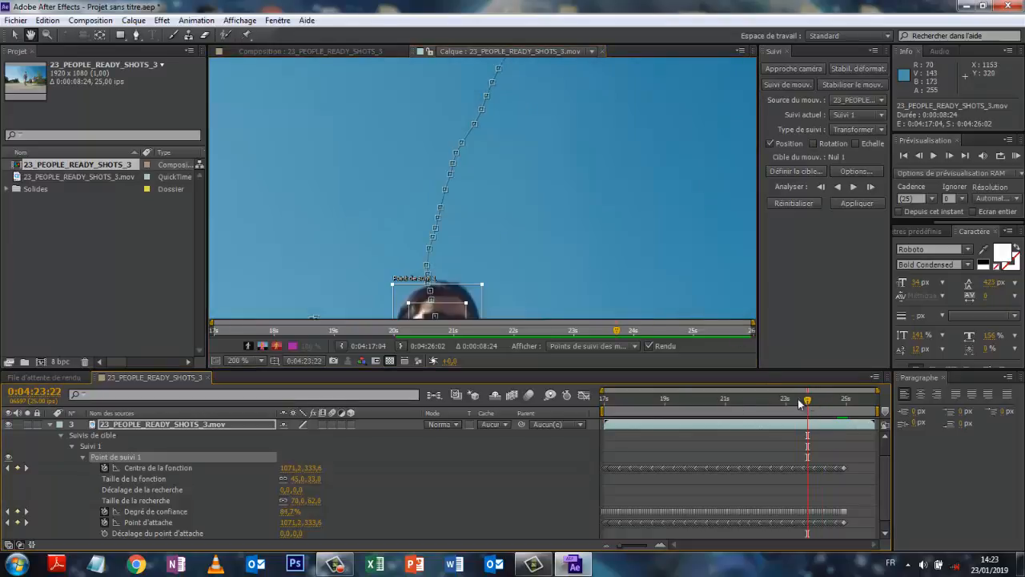
pyautogui.moveTo(539, 238); pyautogui.dragTo(583, 126)
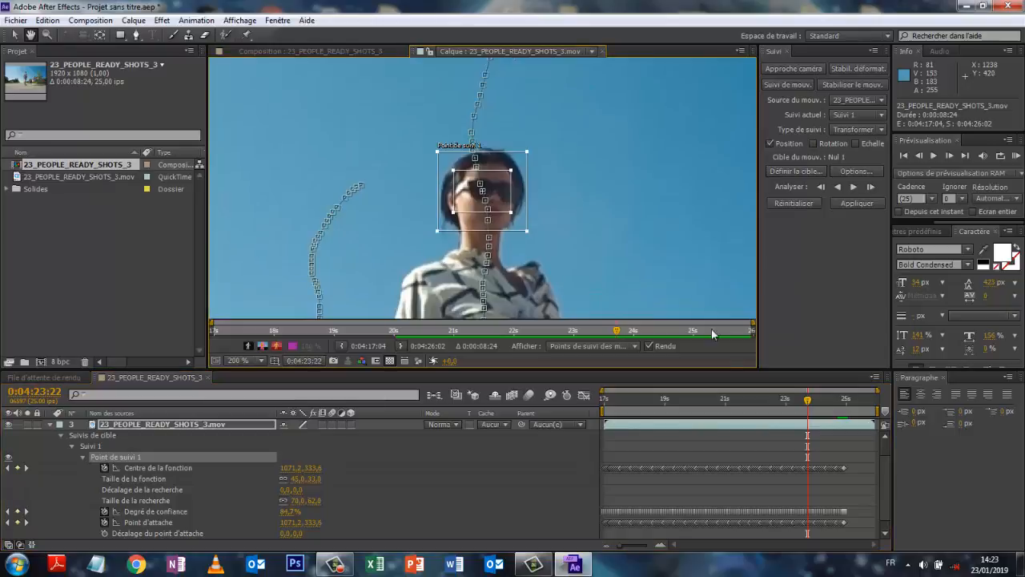
pyautogui.moveTo(808, 401); pyautogui.dragTo(782, 407)
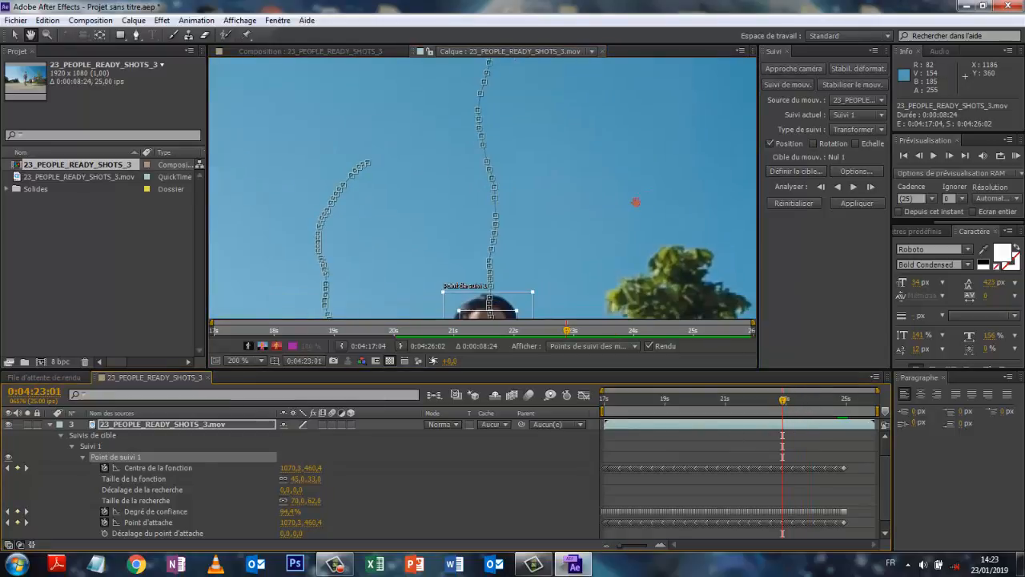
pyautogui.moveTo(636, 184); pyautogui.dragTo(652, 107)
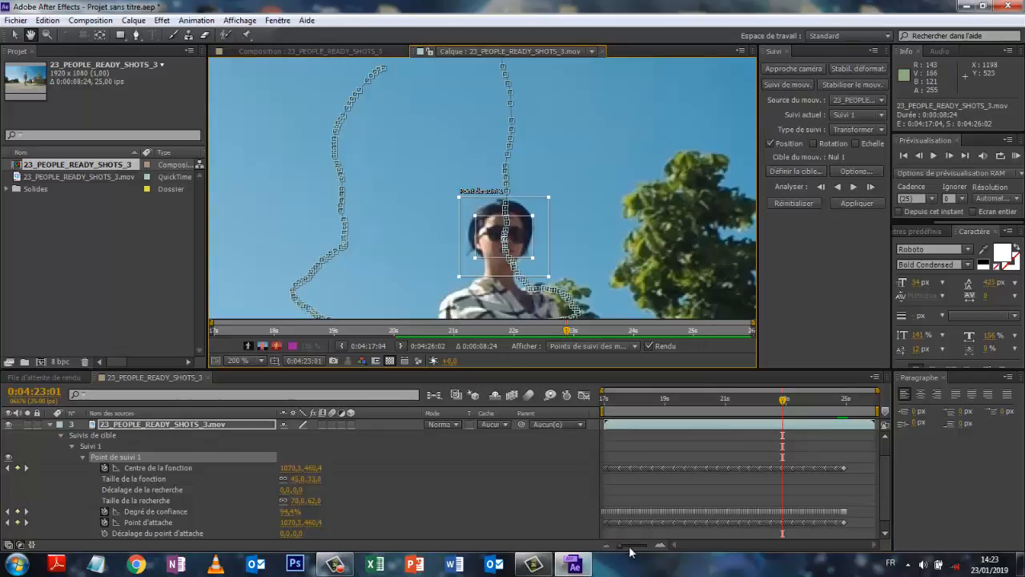
# Enlarge the timeline's time scale and move the tracking point at 0:04:23:01 down the woman's face to about 1073, 471
pyautogui.moveTo(621, 549); pyautogui.dragTo(645, 549)
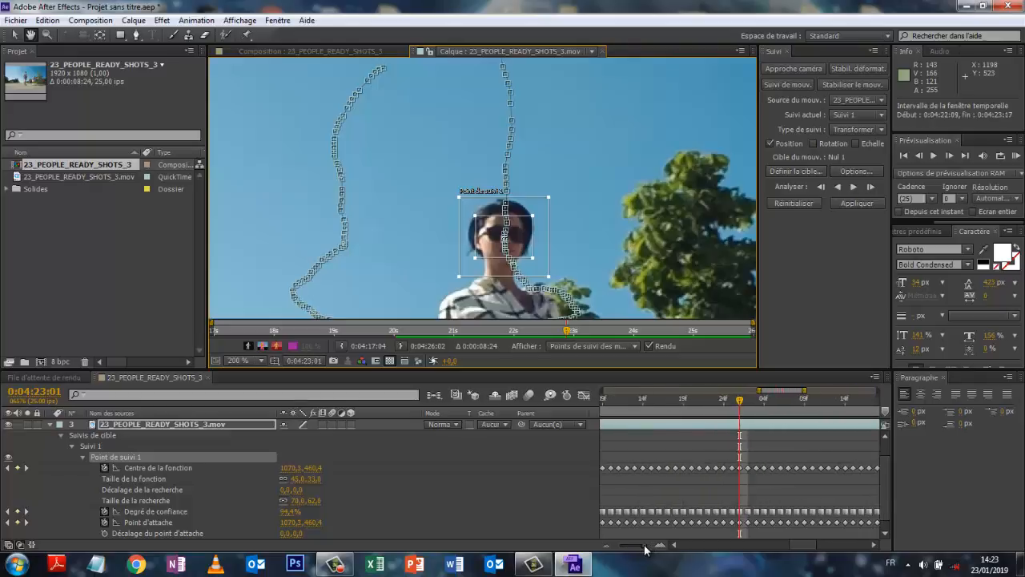
pyautogui.click(16, 35)
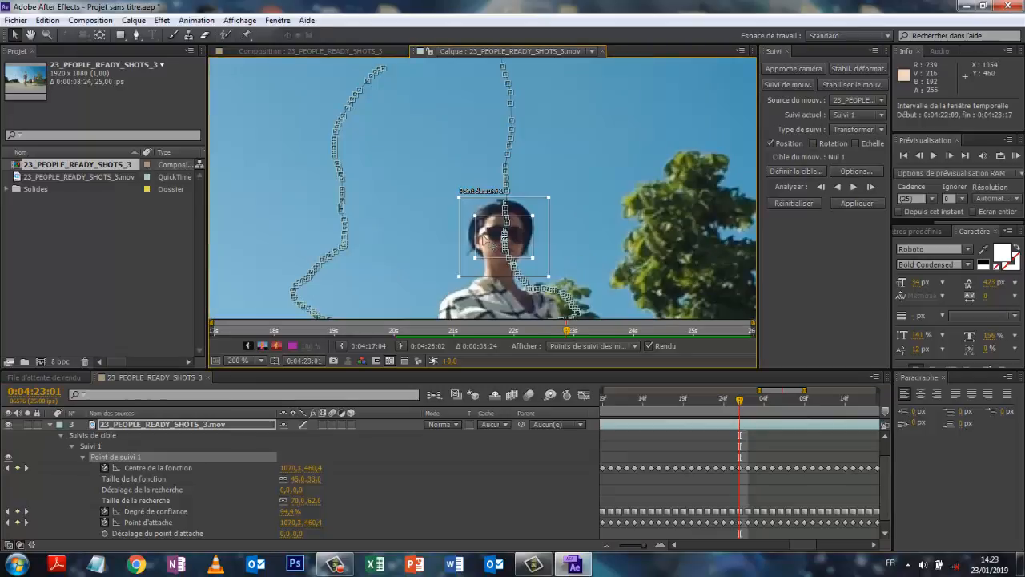
pyautogui.moveTo(493, 272); pyautogui.dragTo(494, 287)
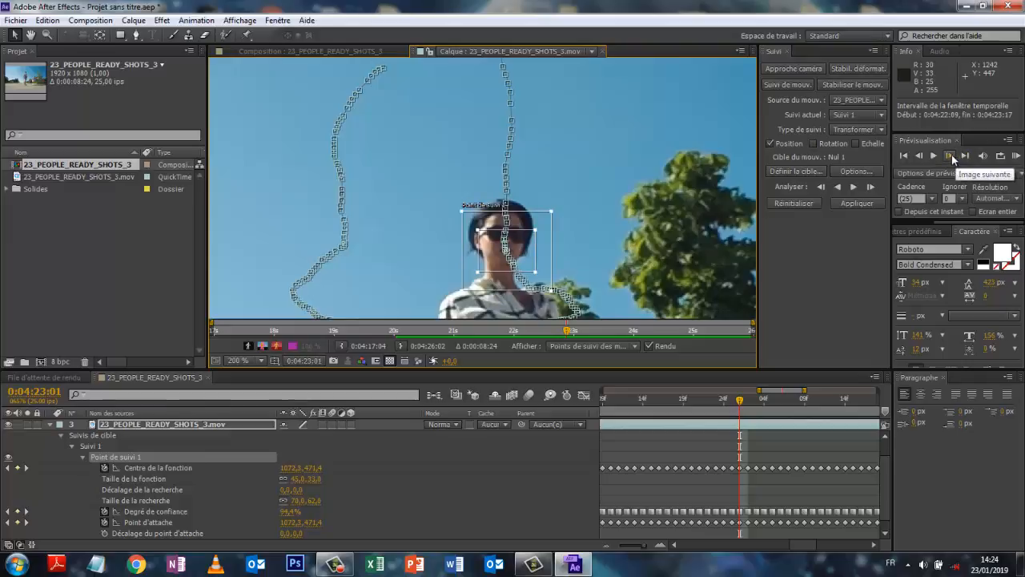
# Move the tracking point on the next frame, 0:04:23:02, down the woman's face to about 1073, 468
pyautogui.click(950, 157)
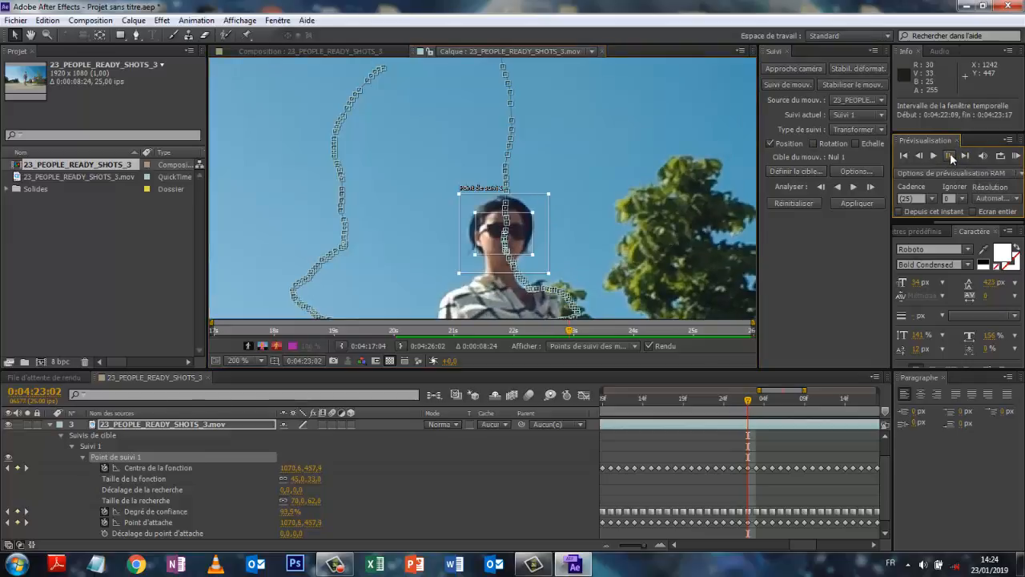
pyautogui.click(469, 239)
pyautogui.moveTo(471, 243); pyautogui.dragTo(479, 265)
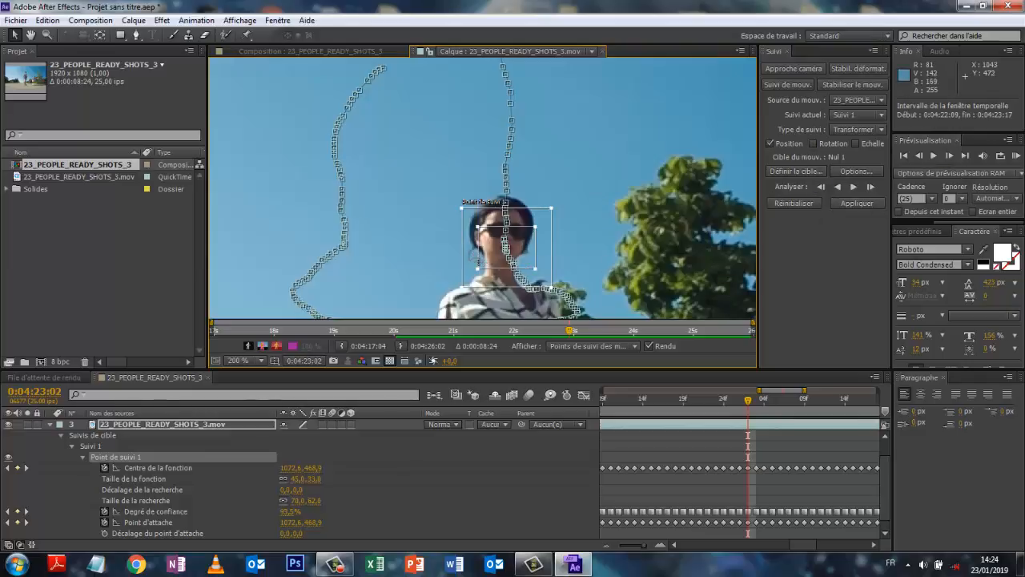
pyautogui.moveTo(476, 231); pyautogui.dragTo(476, 230)
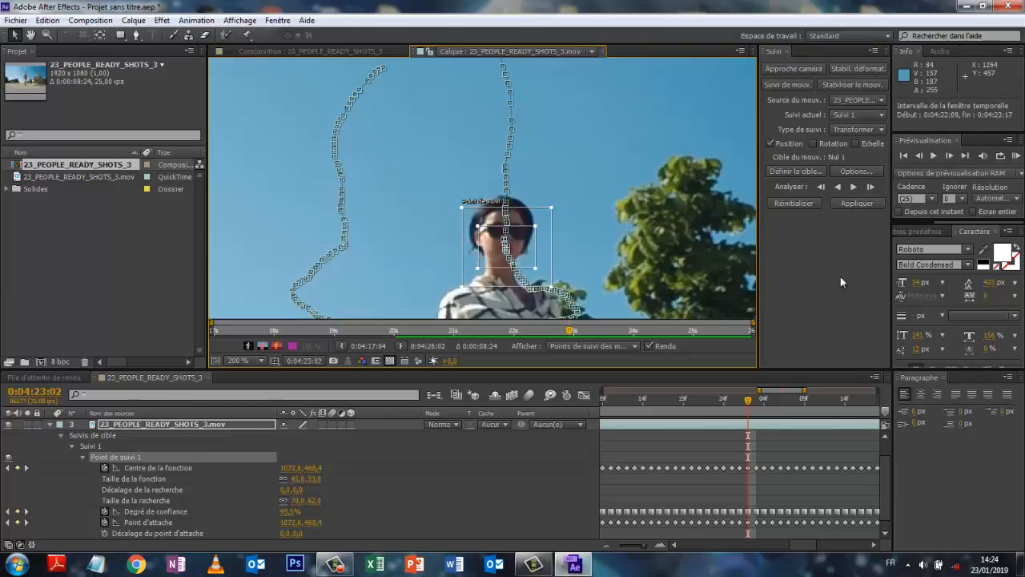
# Move the tracking point down the face to about 1074, 465 at 0:04:23:03 and about 1074, 460 at 0:04:23:04
pyautogui.click(949, 156)
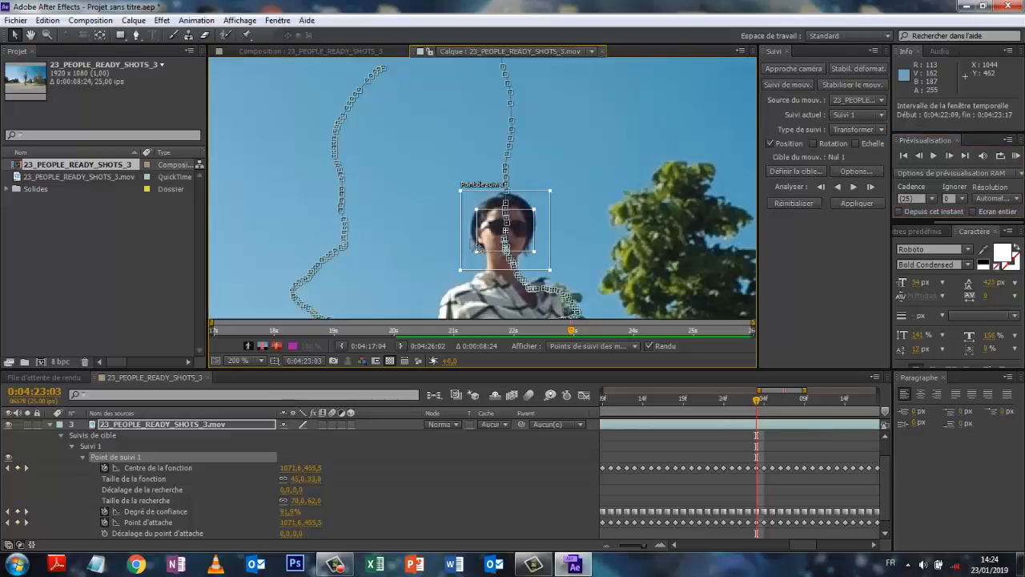
pyautogui.moveTo(476, 248); pyautogui.dragTo(480, 262)
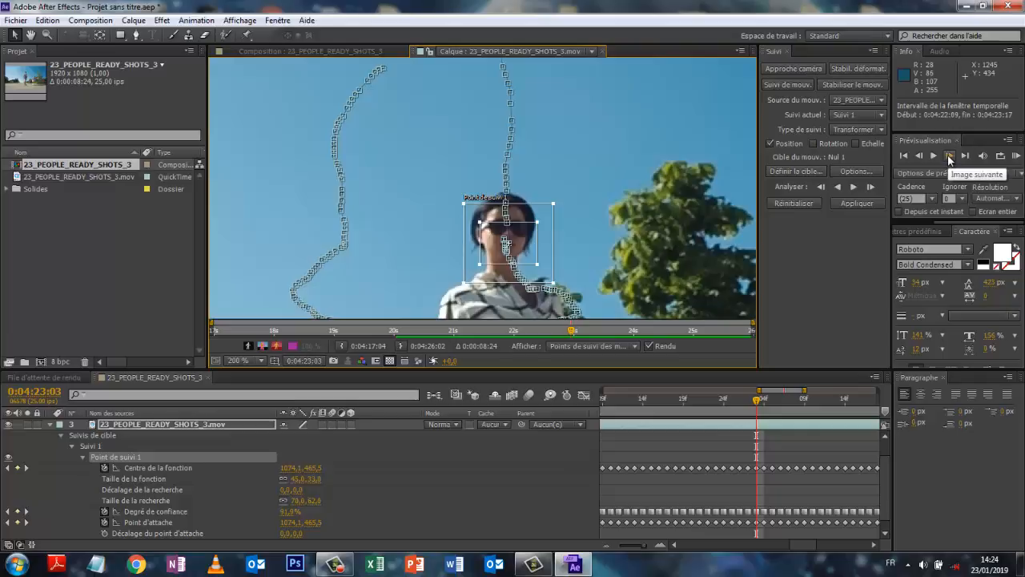
pyautogui.click(950, 159)
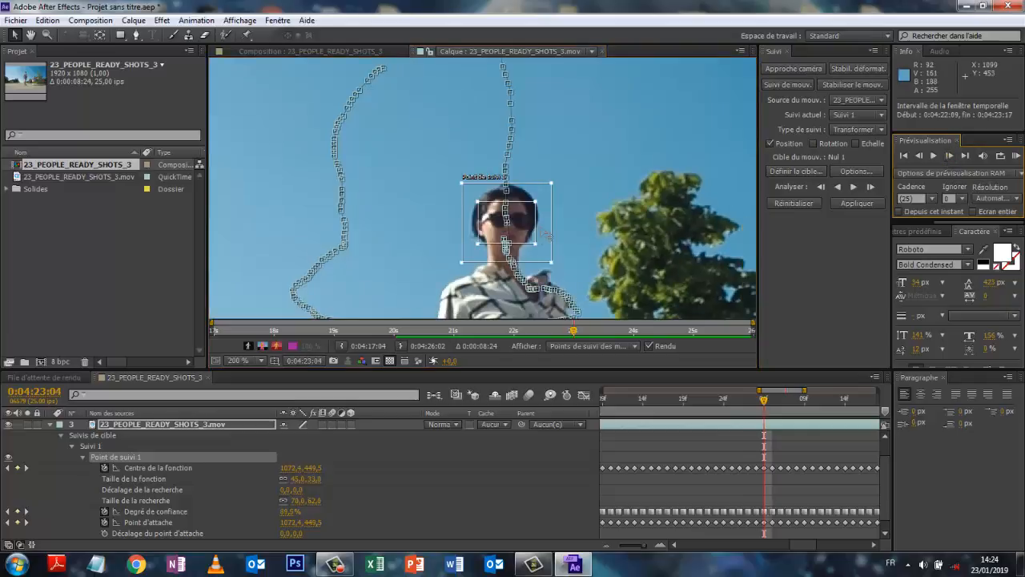
pyautogui.moveTo(469, 233); pyautogui.dragTo(553, 233)
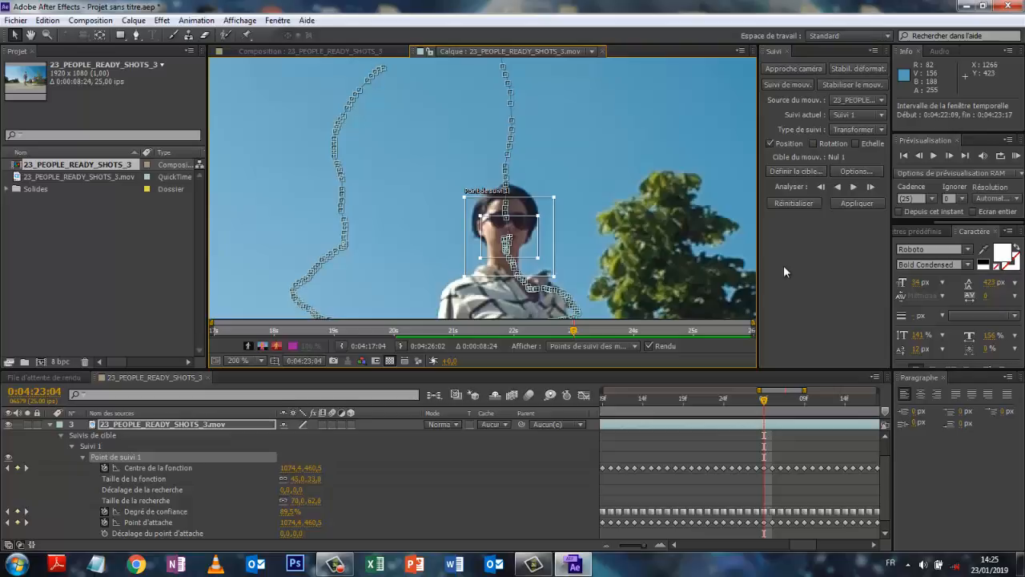
# Move the tracking point on the next frame, 0:04:23:05, down the woman's face to about 1075, 457
pyautogui.click(948, 159)
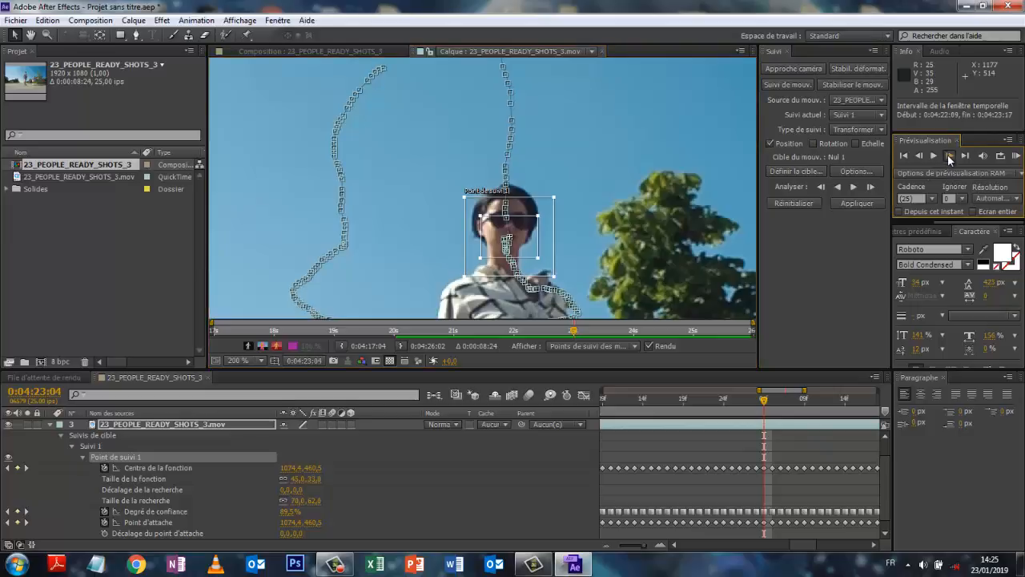
pyautogui.click(474, 226)
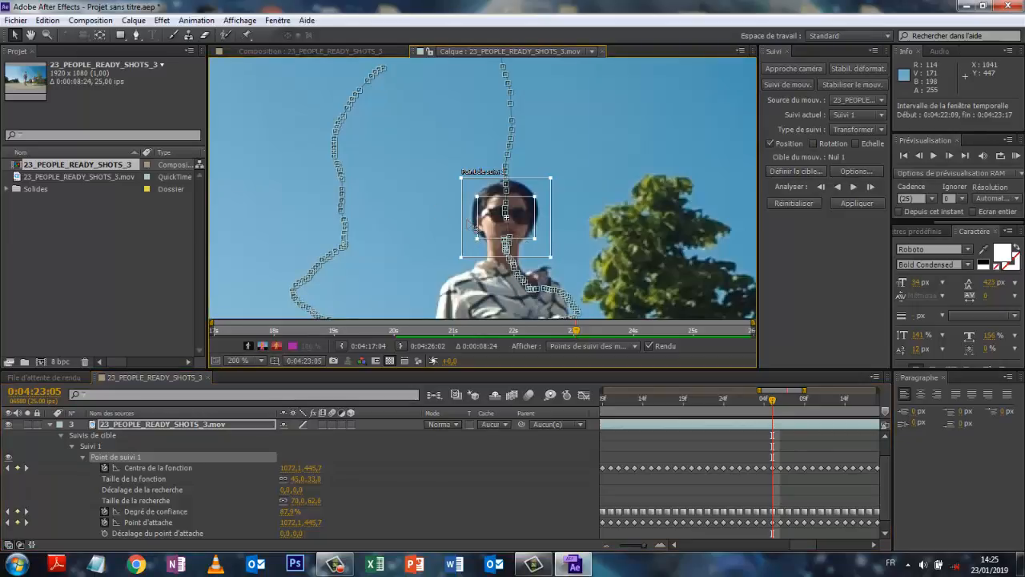
pyautogui.moveTo(472, 225); pyautogui.dragTo(480, 243)
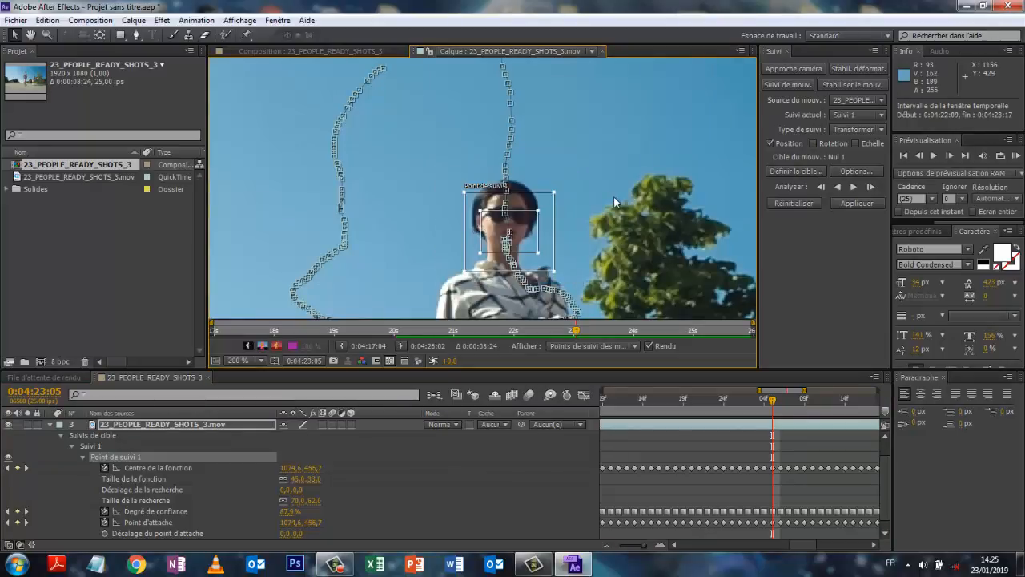
# Fit the composition view up to 100% and play a preview to check the text's tracking, returning to the start at 0:04:17:04
pyautogui.moveTo(775, 406); pyautogui.dragTo(442, 376)
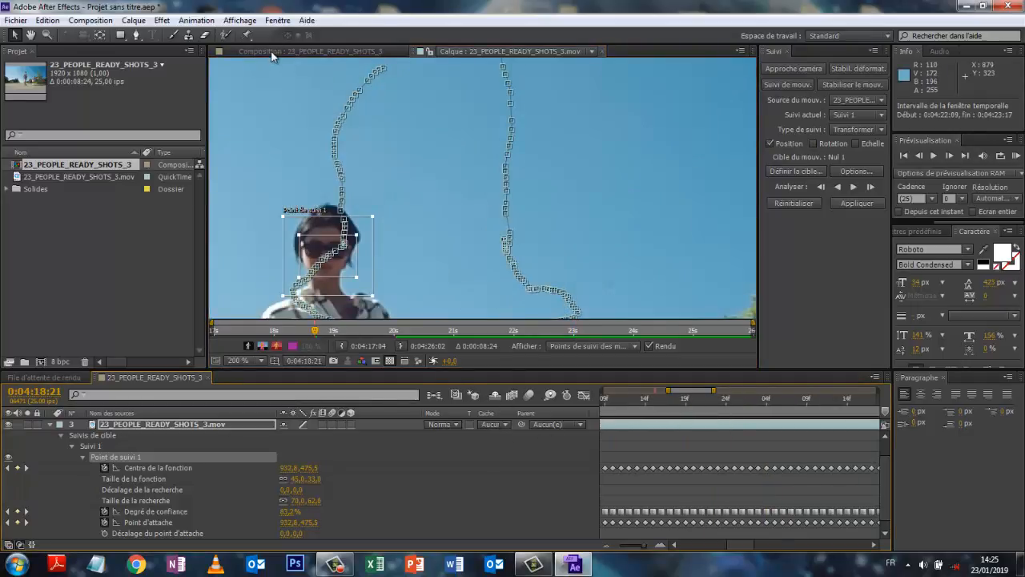
pyautogui.click(313, 50)
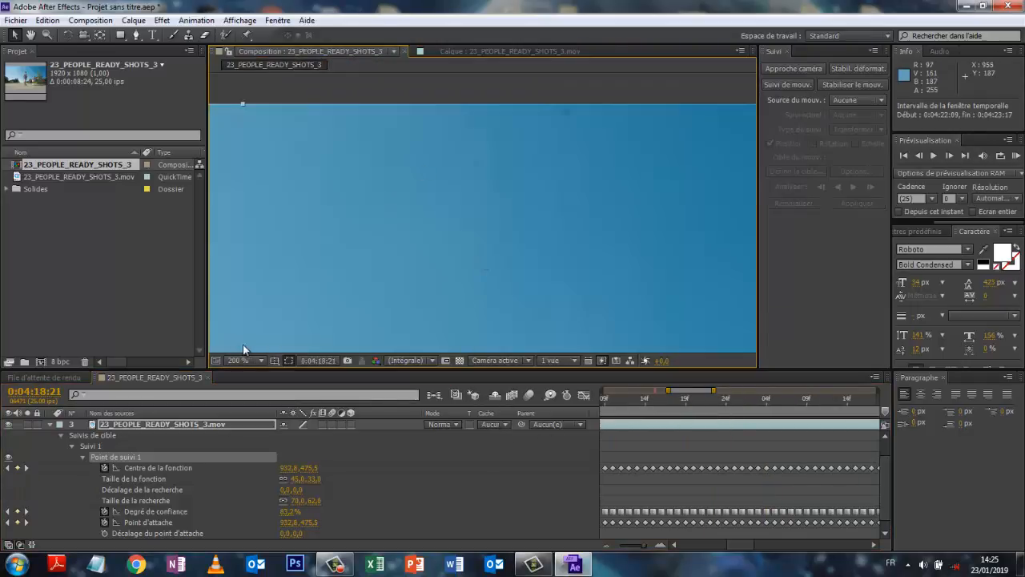
pyautogui.click(260, 360)
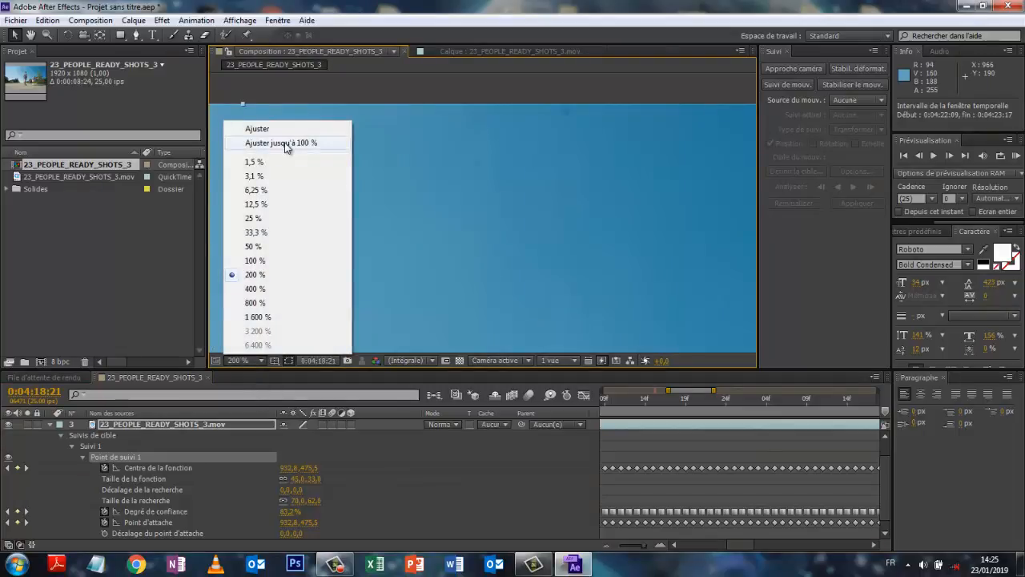
pyautogui.click(286, 142)
pyautogui.press('space')
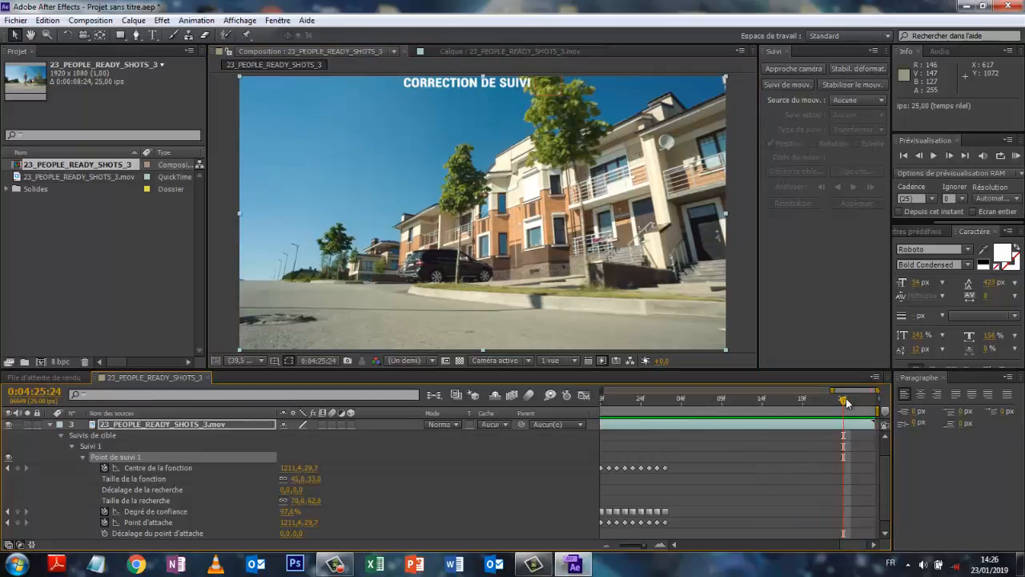
pyautogui.moveTo(603, 410)
pyautogui.mouseDown()
pyautogui.moveTo(593, 411)
pyautogui.moveTo(674, 412)
pyautogui.moveTo(558, 417)
pyautogui.moveTo(646, 422)
pyautogui.moveTo(594, 427)
pyautogui.mouseUp()
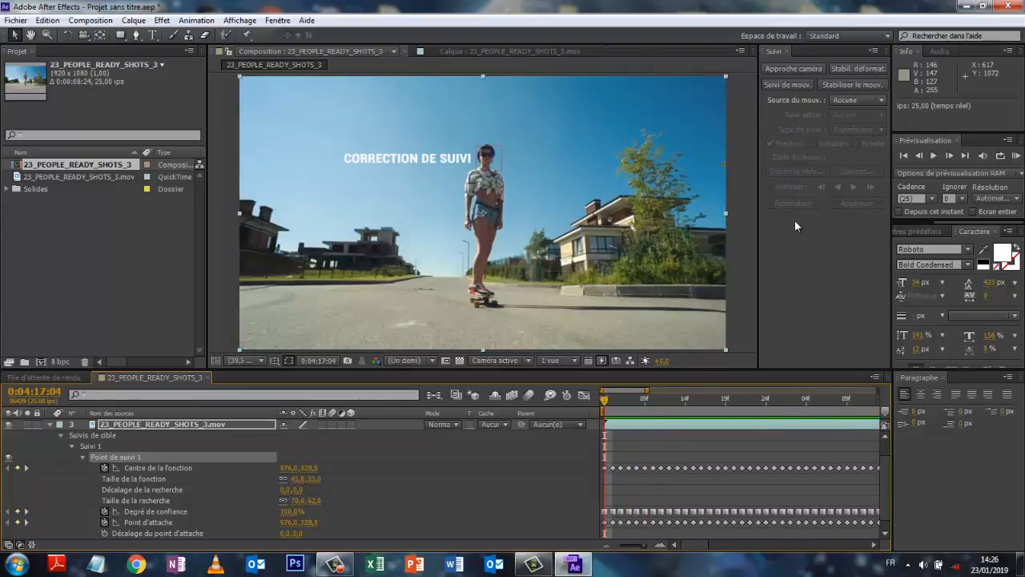